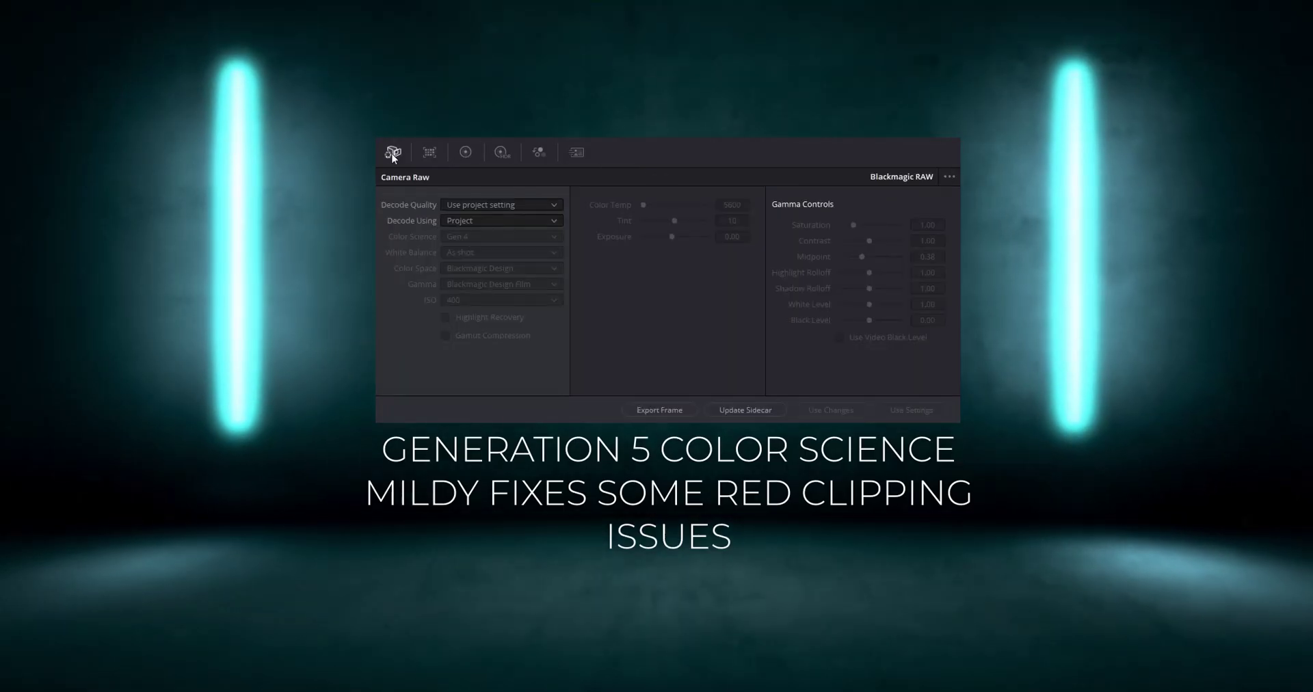
Step: Set Camera Raw to decode using Clip settings with Gen 5 colour science
click(474, 221)
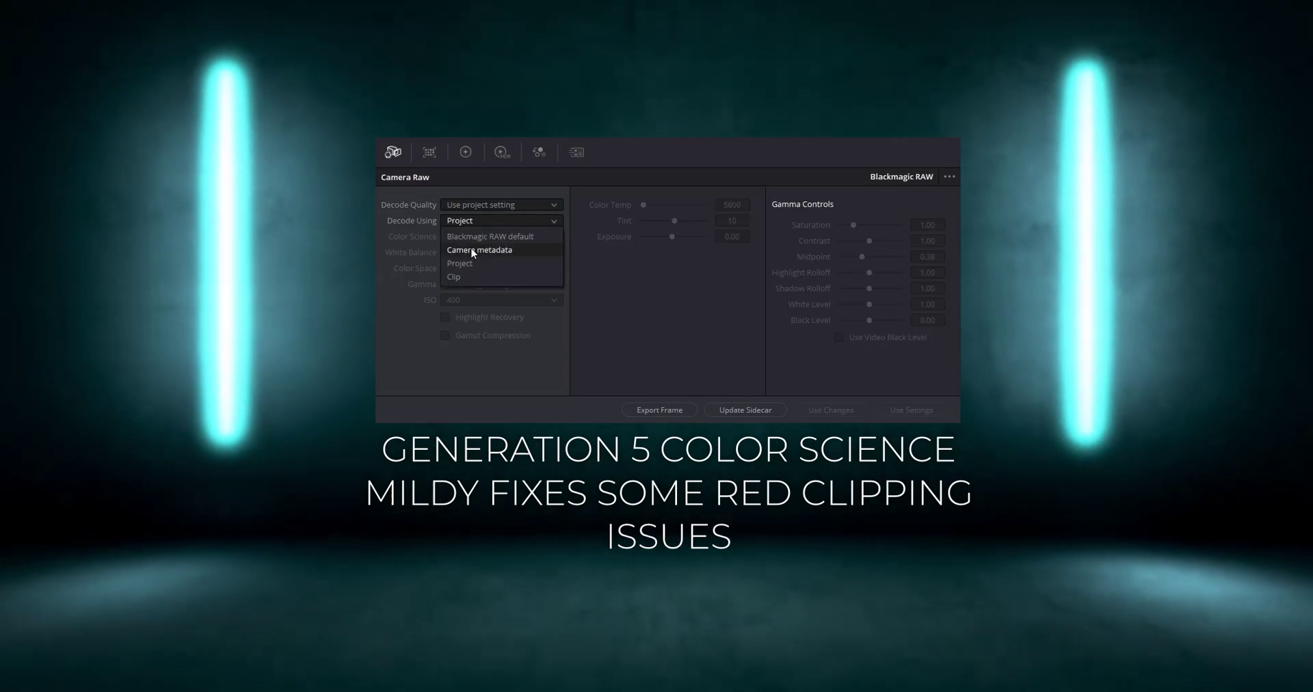
click(472, 277)
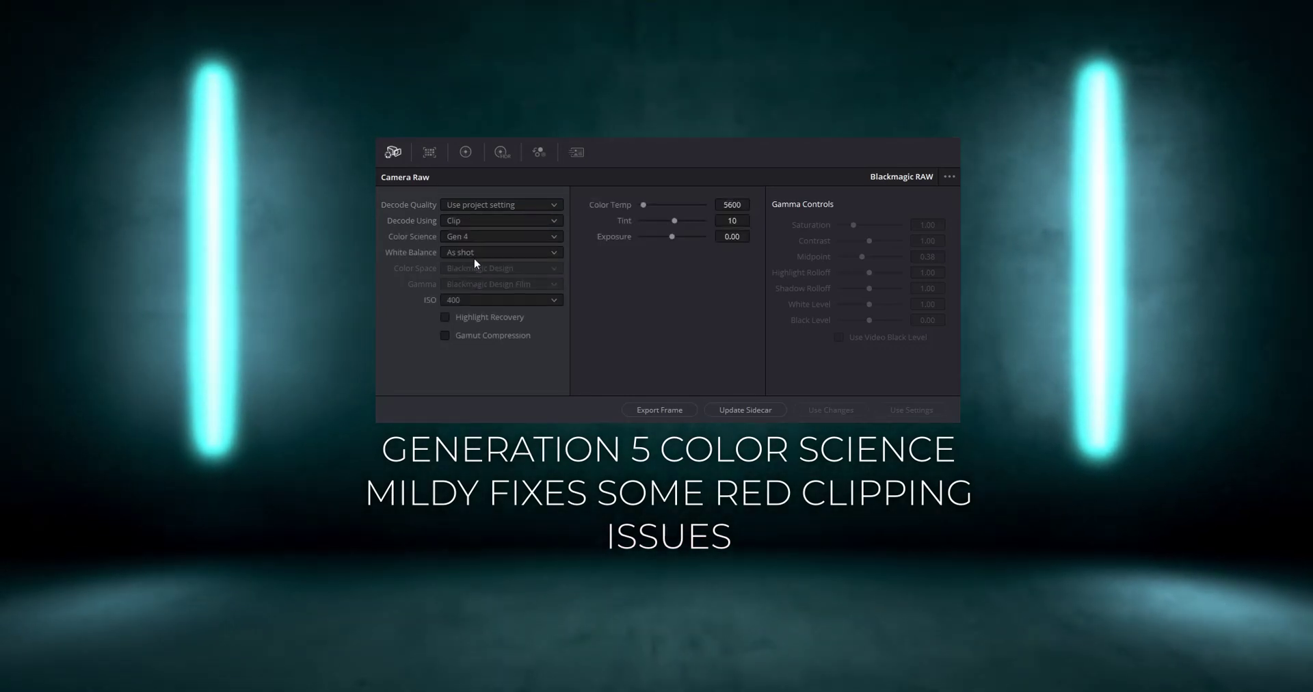
click(477, 235)
click(469, 268)
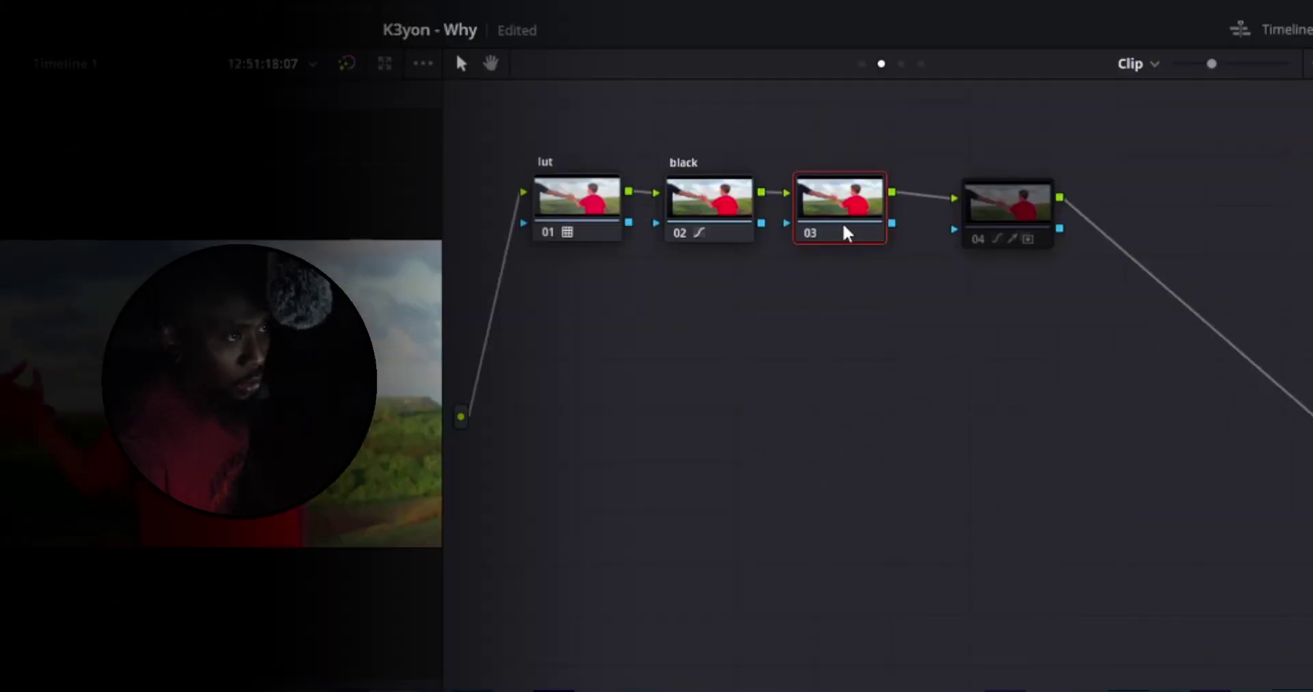
Step: Save the project and pick the qualifier's Selection Range Picker eyedropper
key(super+s)
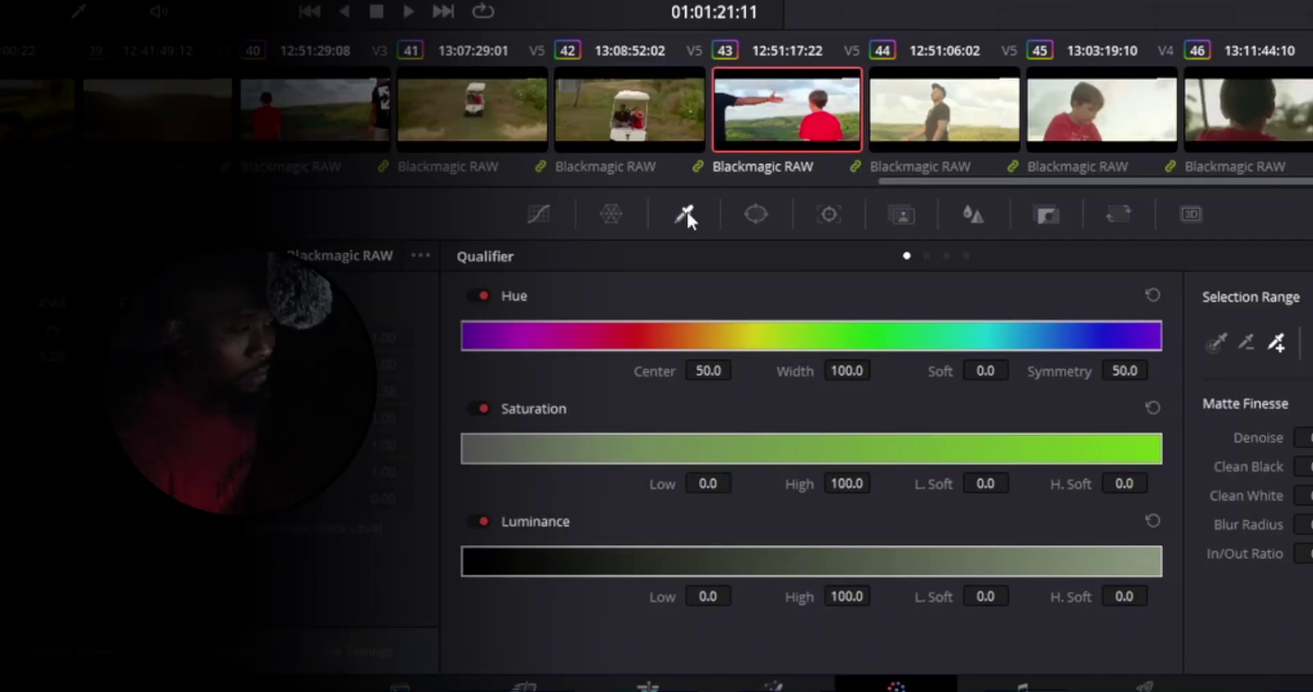
click(1216, 342)
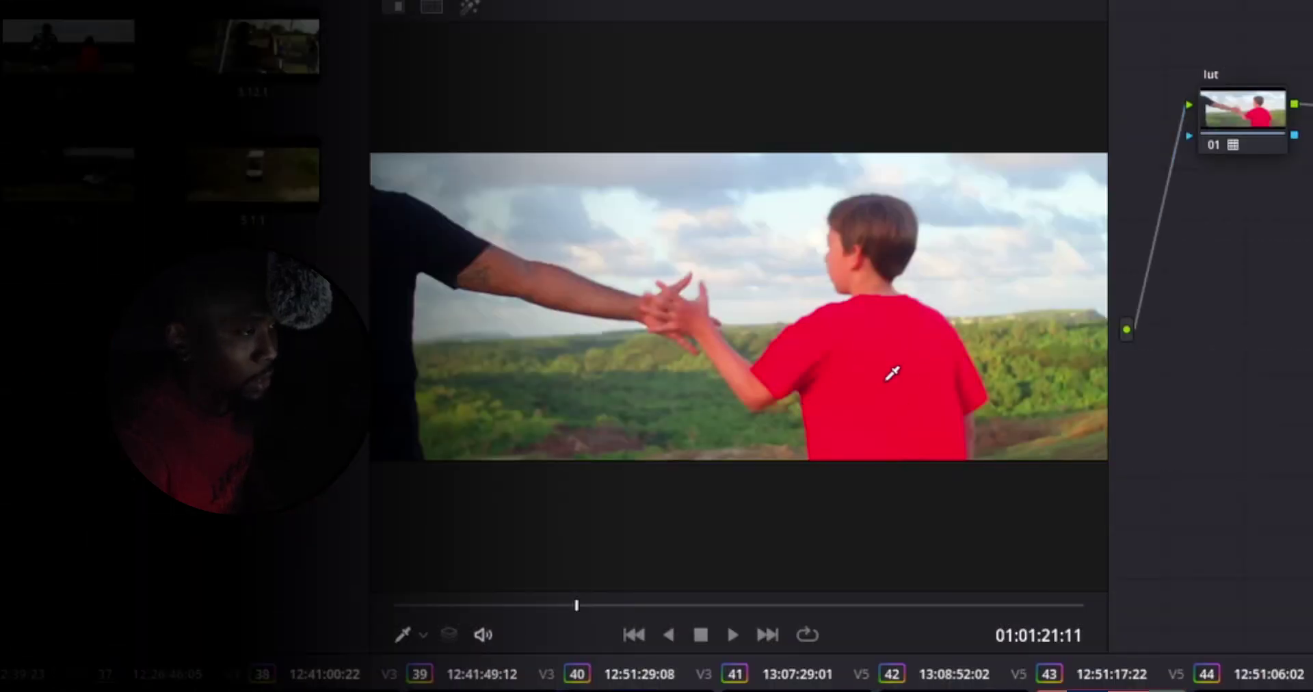
Step: Sample the red shirt, lower Saturation Low, then set denoise 11.4, clean white 6.2, blur 31.8
click(893, 373)
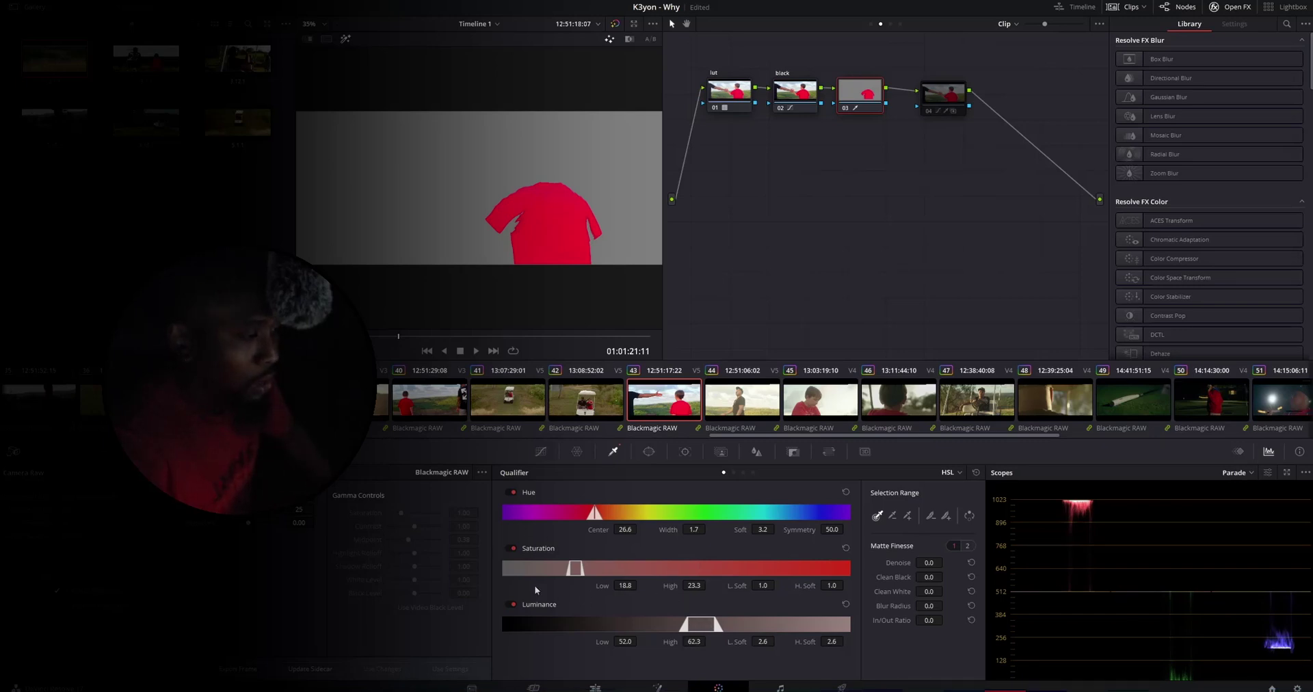
mouse_move(639, 585)
mouse_down()
mouse_move(623, 584)
mouse_move(639, 585)
mouse_up()
drag(924, 564, 946, 562)
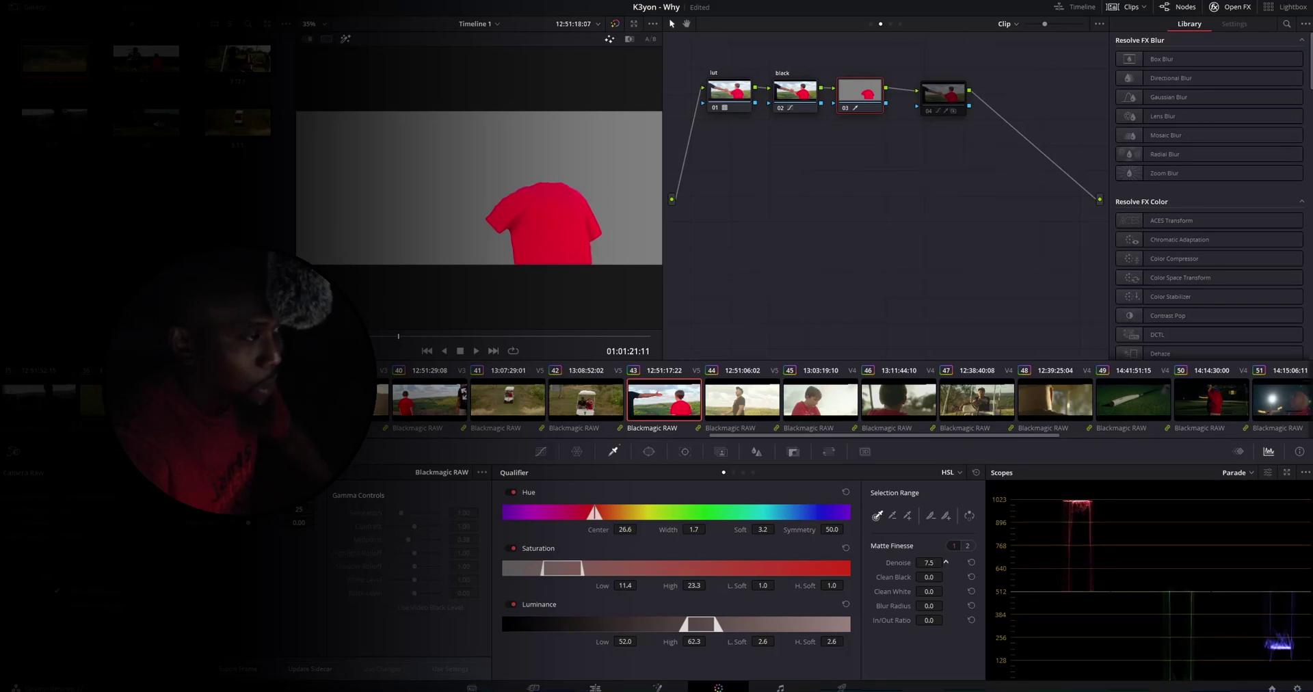
drag(946, 562, 946, 562)
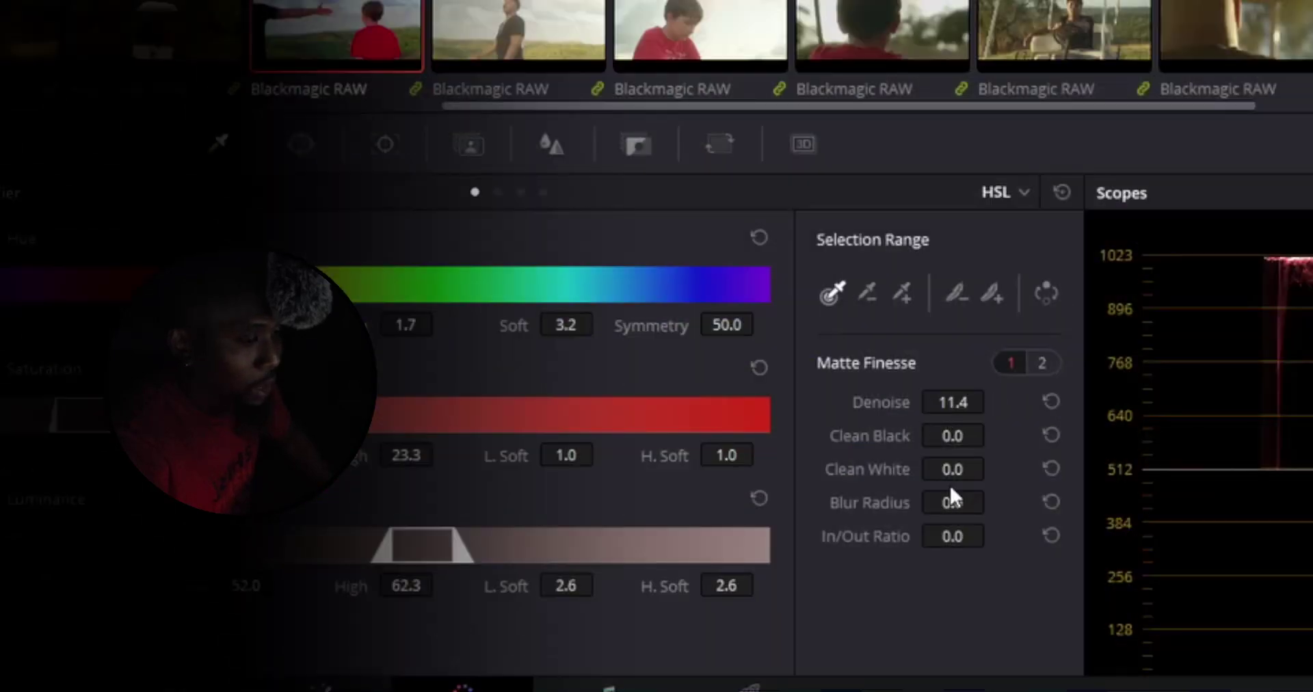
drag(953, 469, 992, 468)
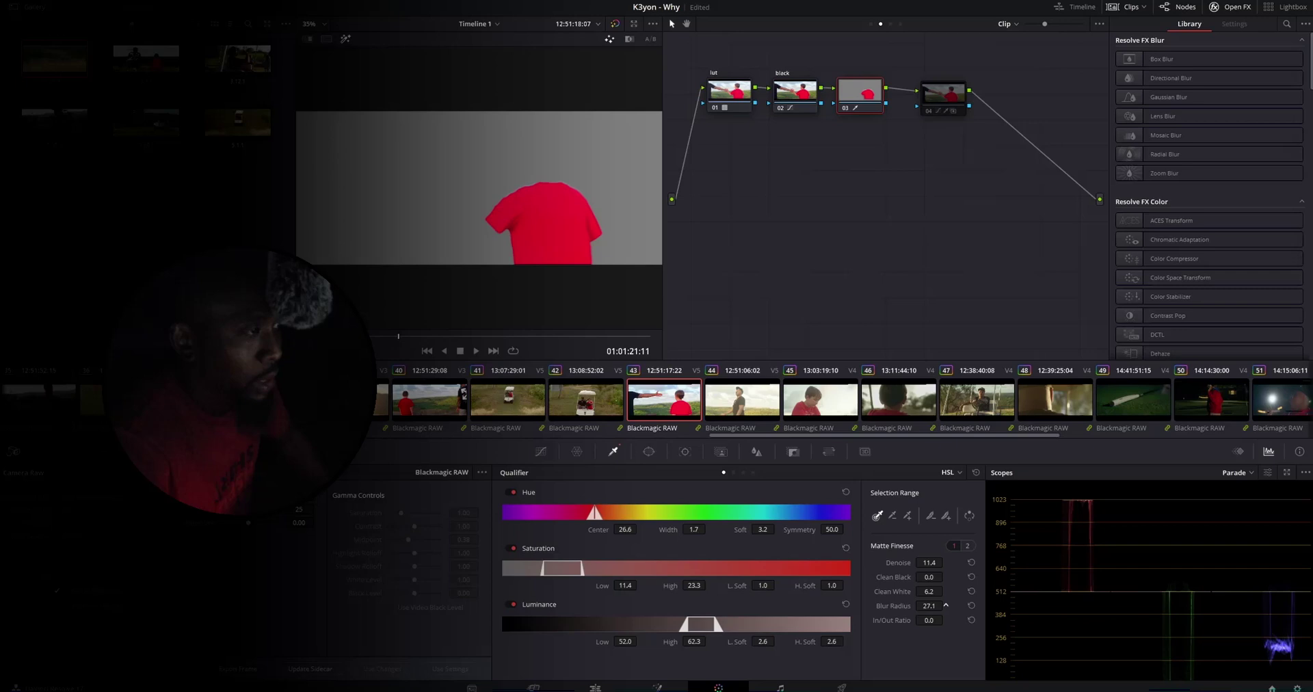
drag(946, 605, 946, 605)
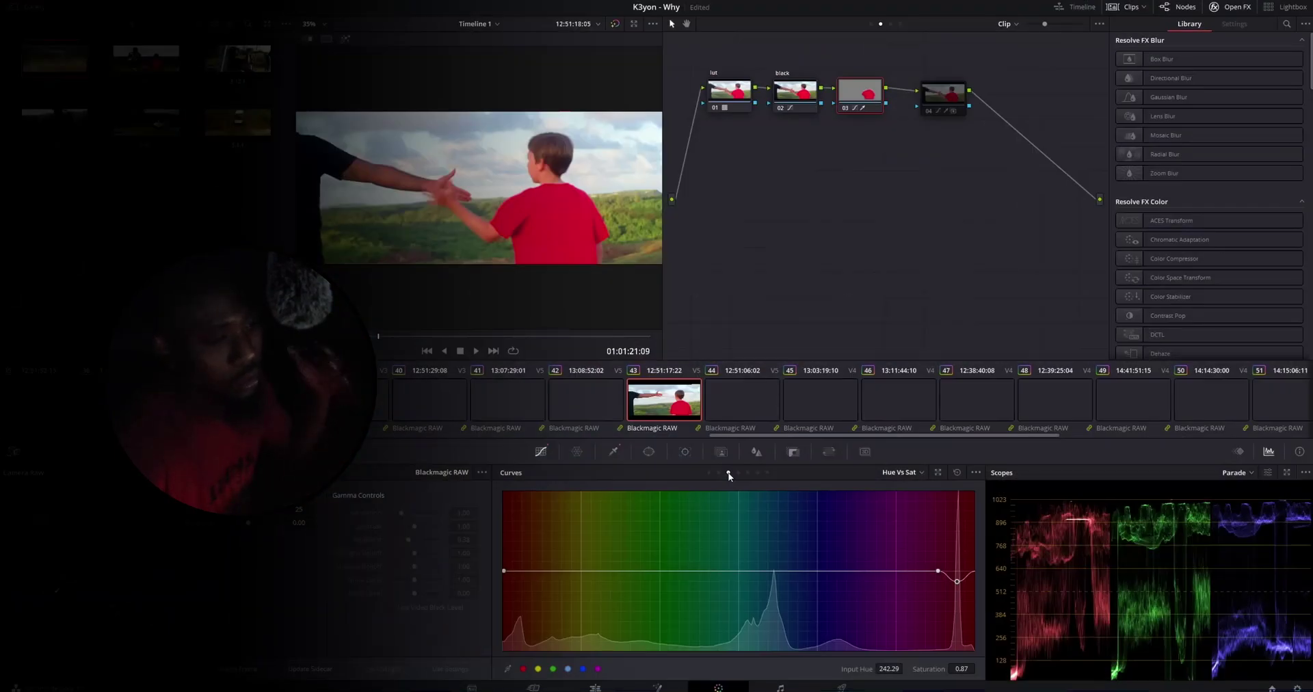
Step: Add red-hue points on Hue vs Lum to darken them, then adjust red saturation on Hue vs Sat
click(737, 473)
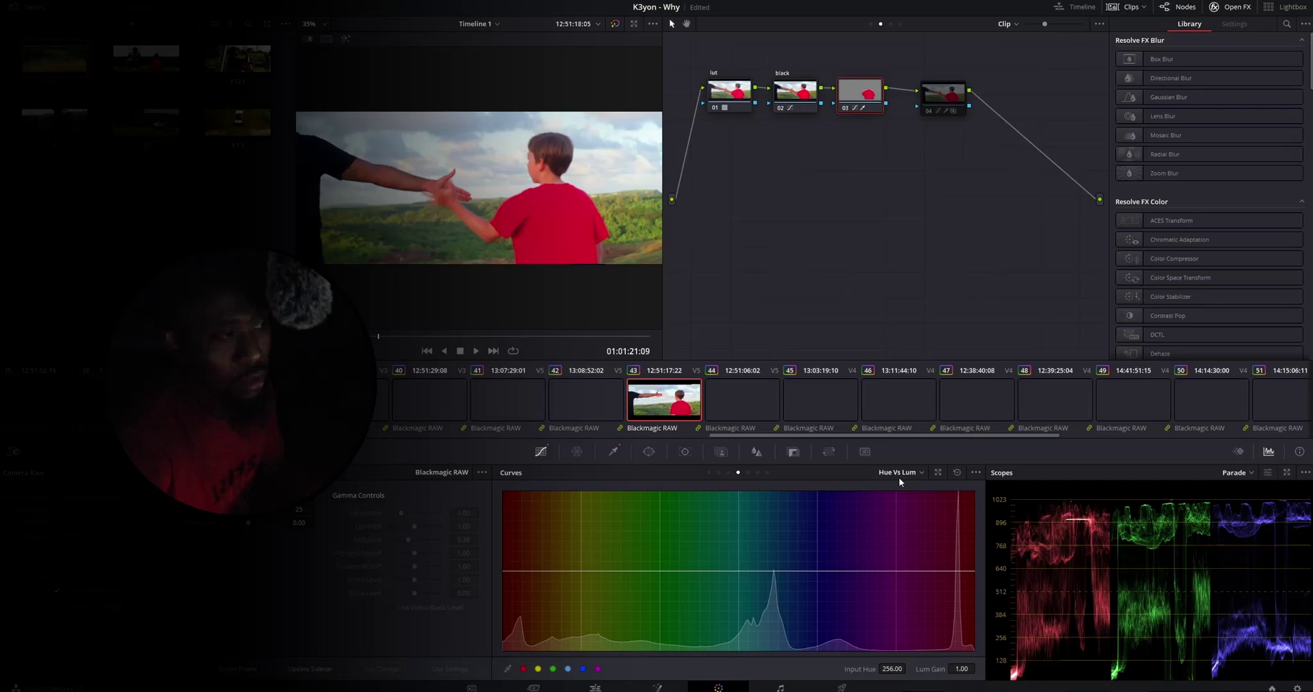
drag(561, 217, 561, 210)
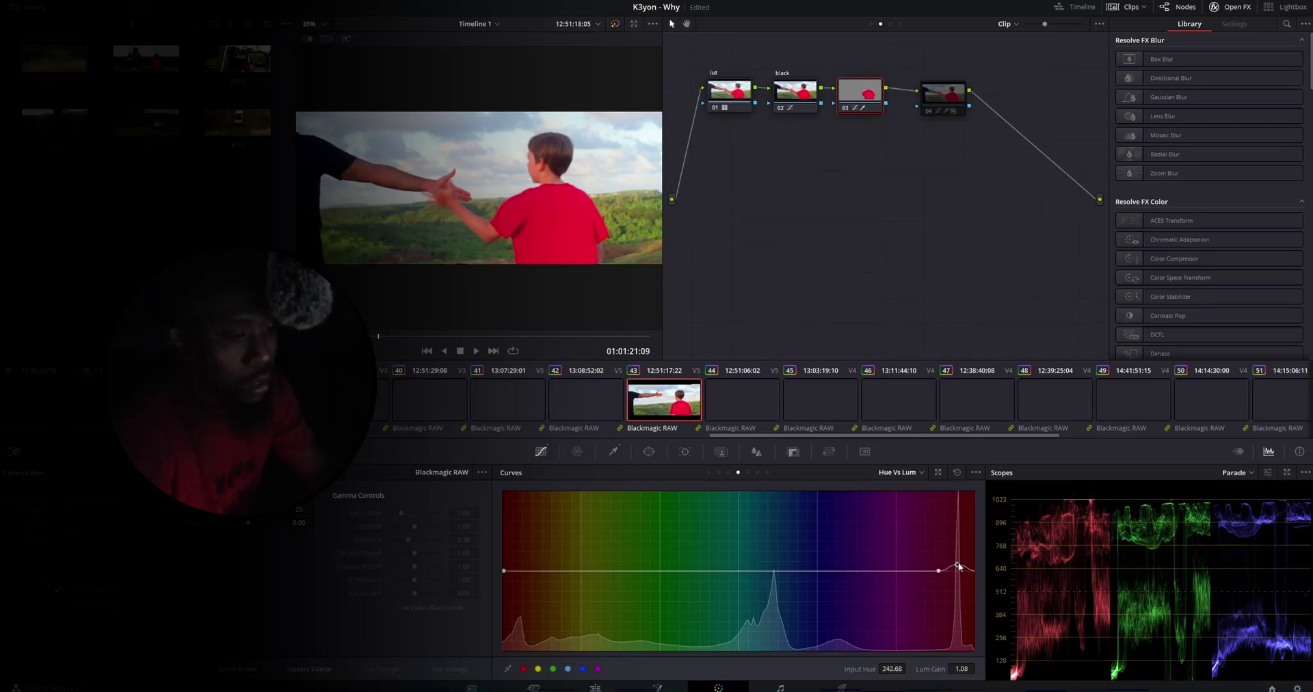
drag(958, 566, 960, 597)
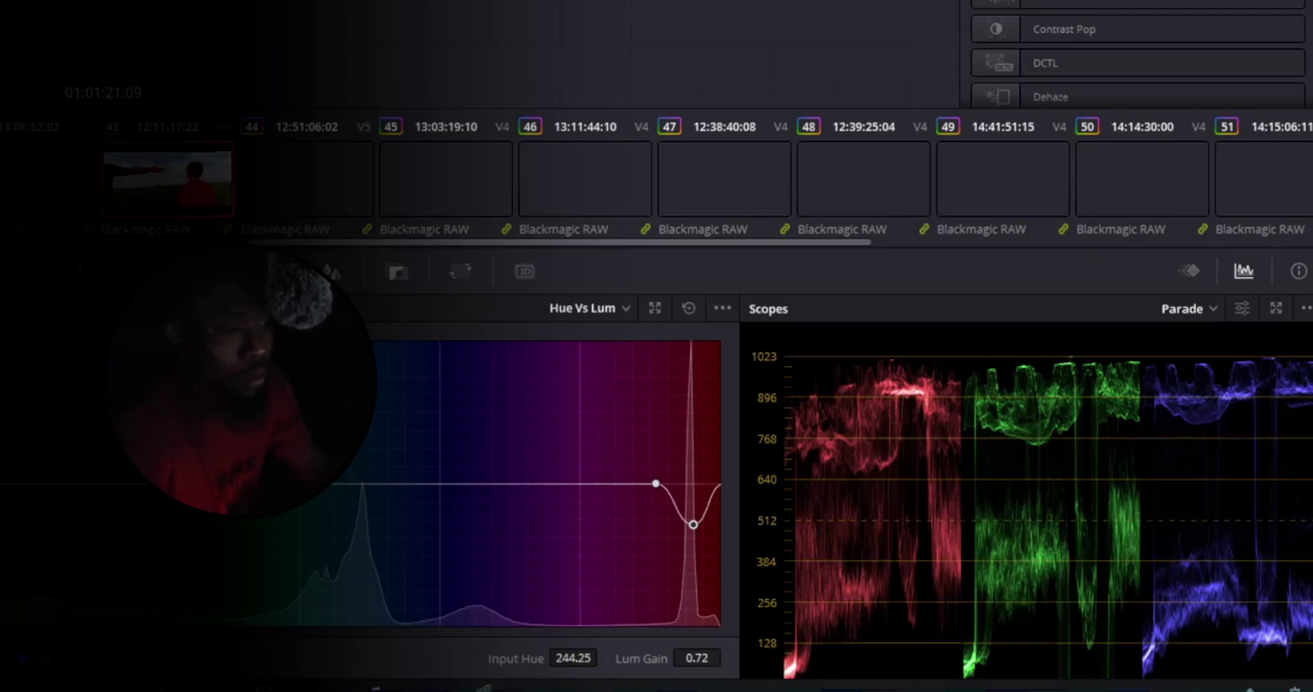
click(495, 335)
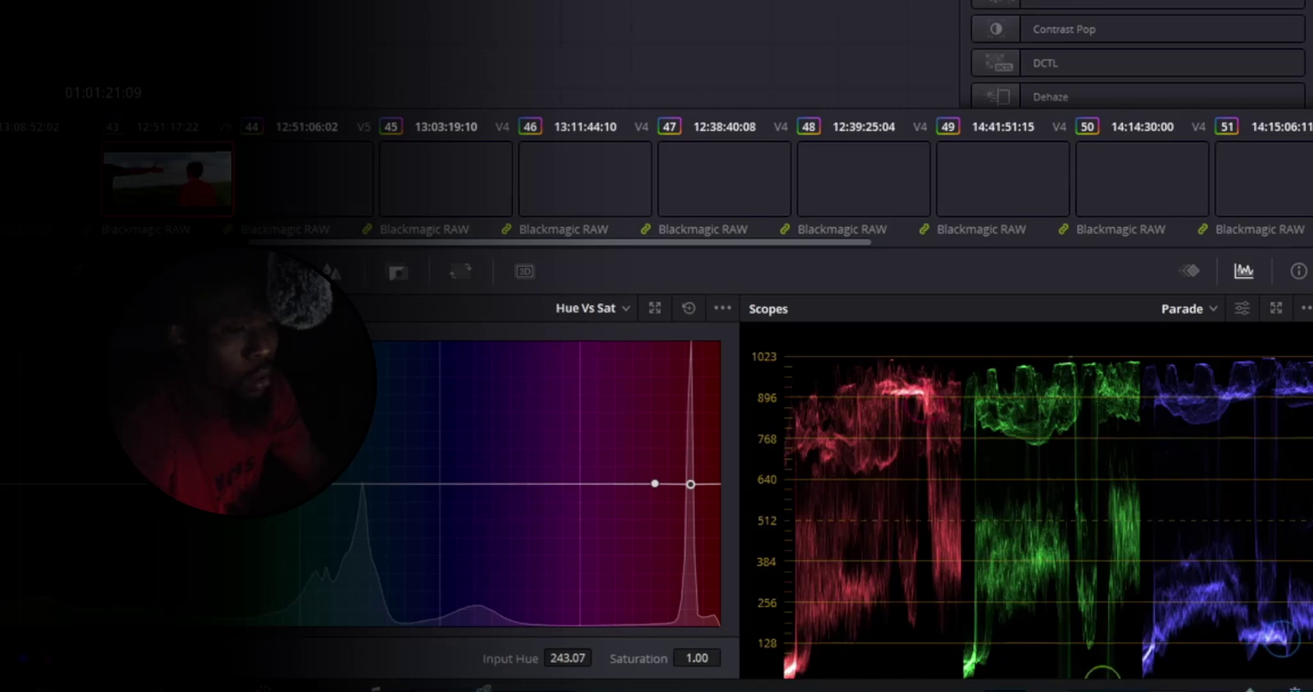
drag(690, 484, 689, 475)
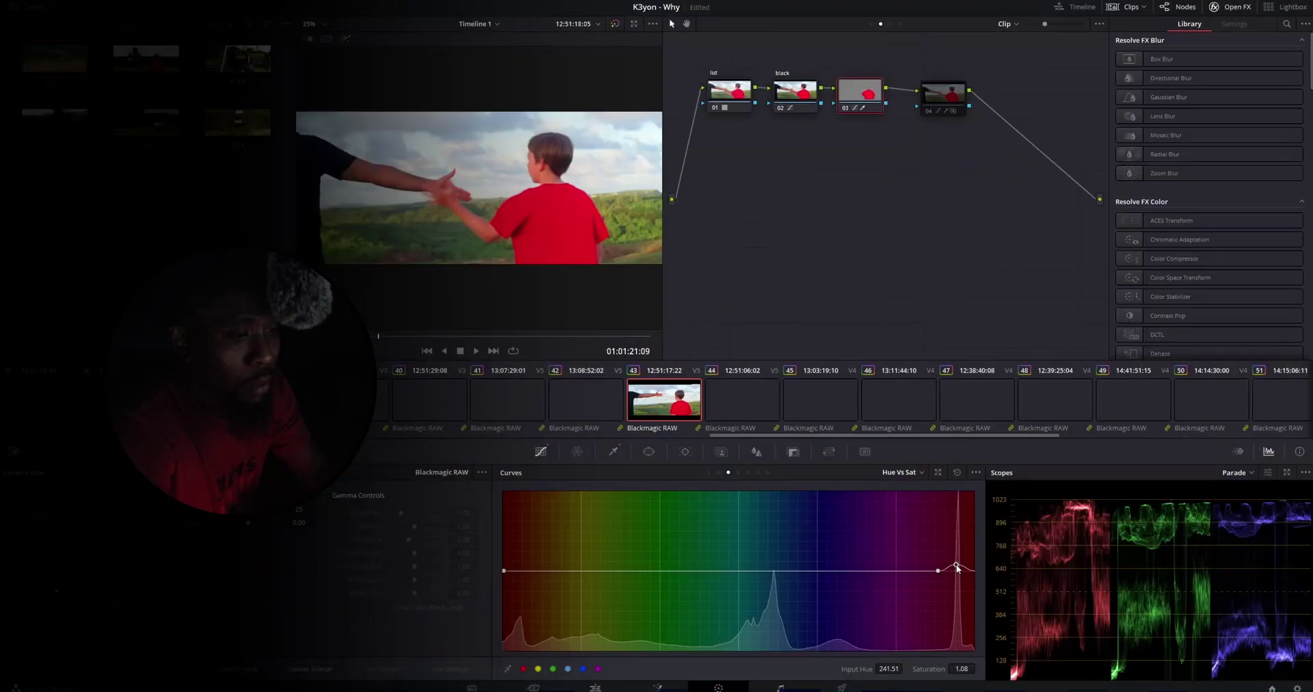
Step: Darken the red hue further to 0.60 and boost its saturation to about 1.16
click(739, 473)
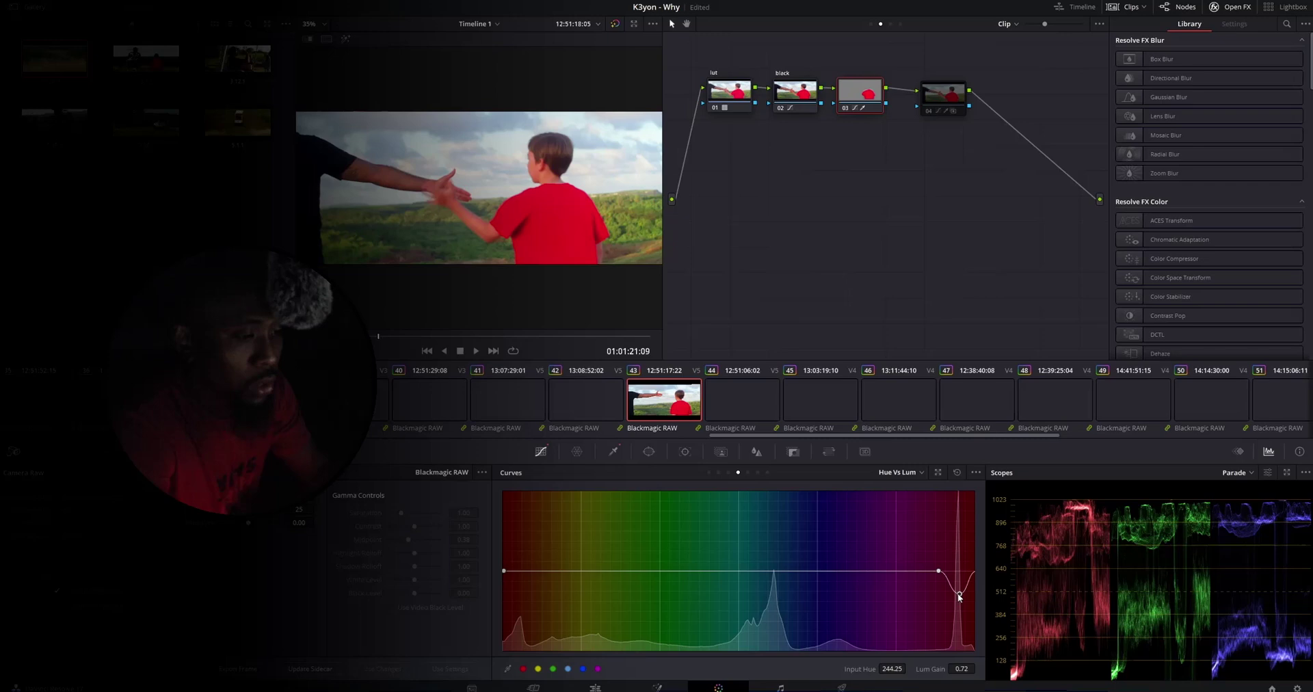
drag(960, 597, 958, 606)
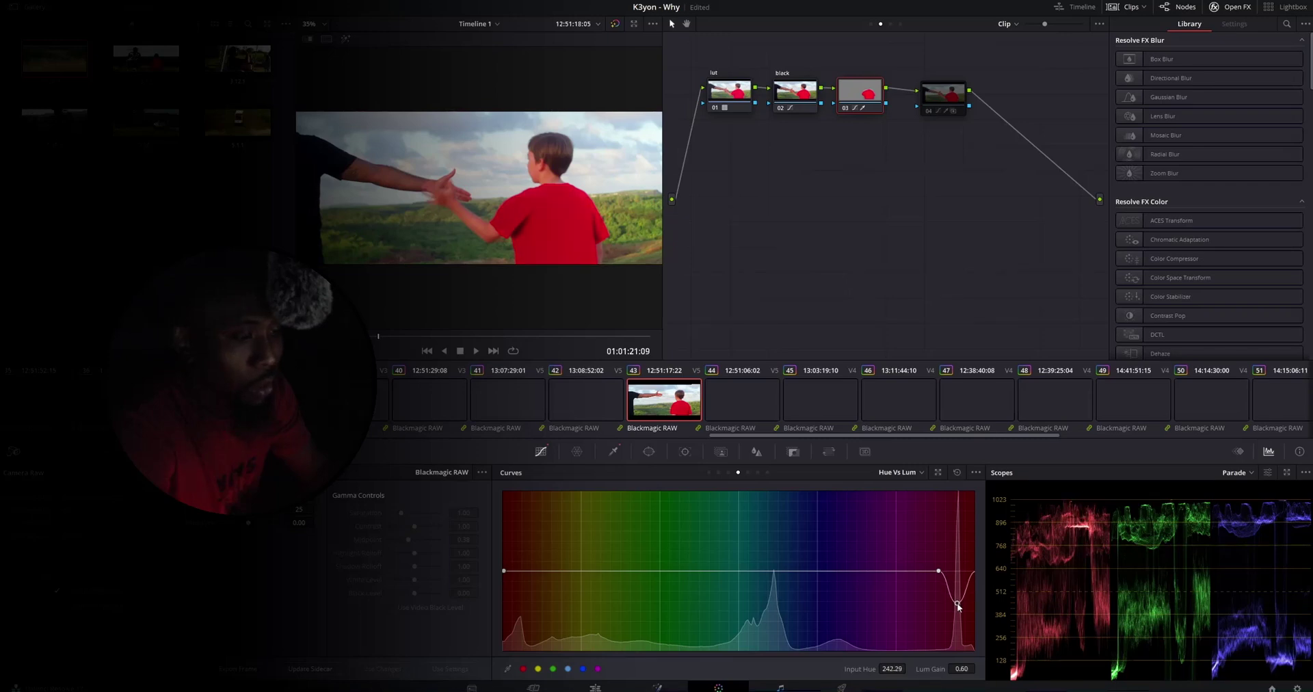
click(728, 472)
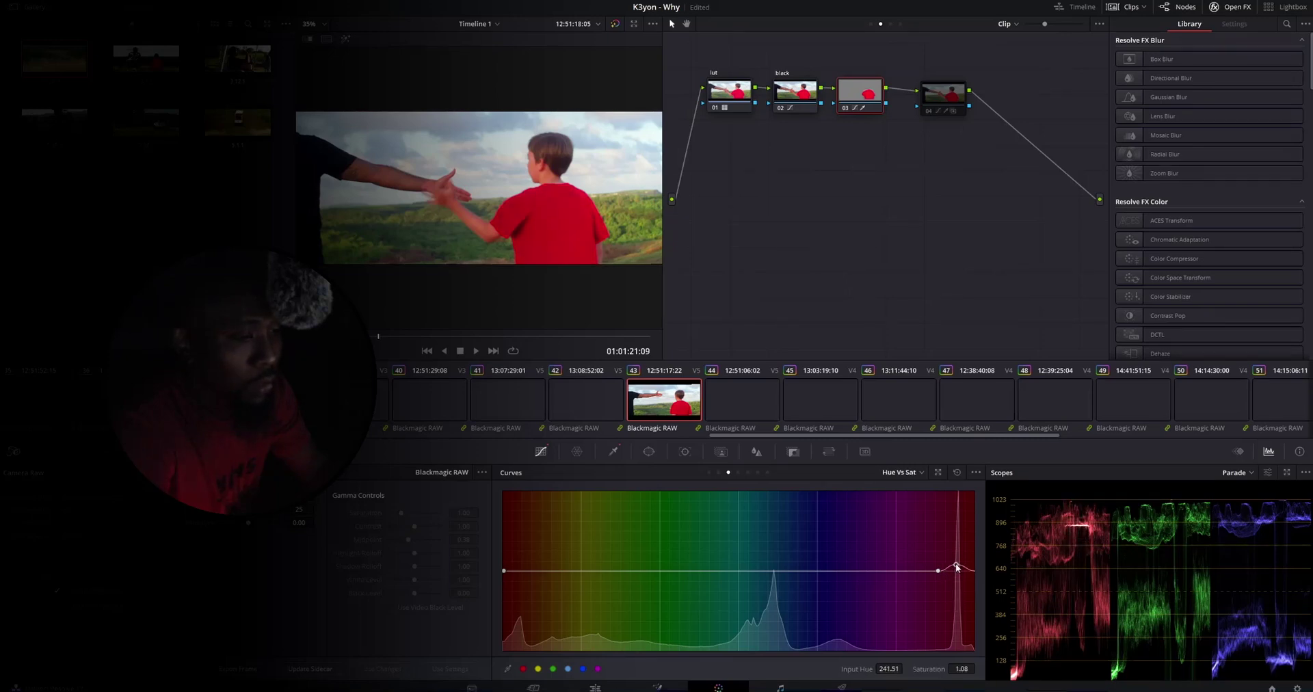
drag(957, 566, 959, 561)
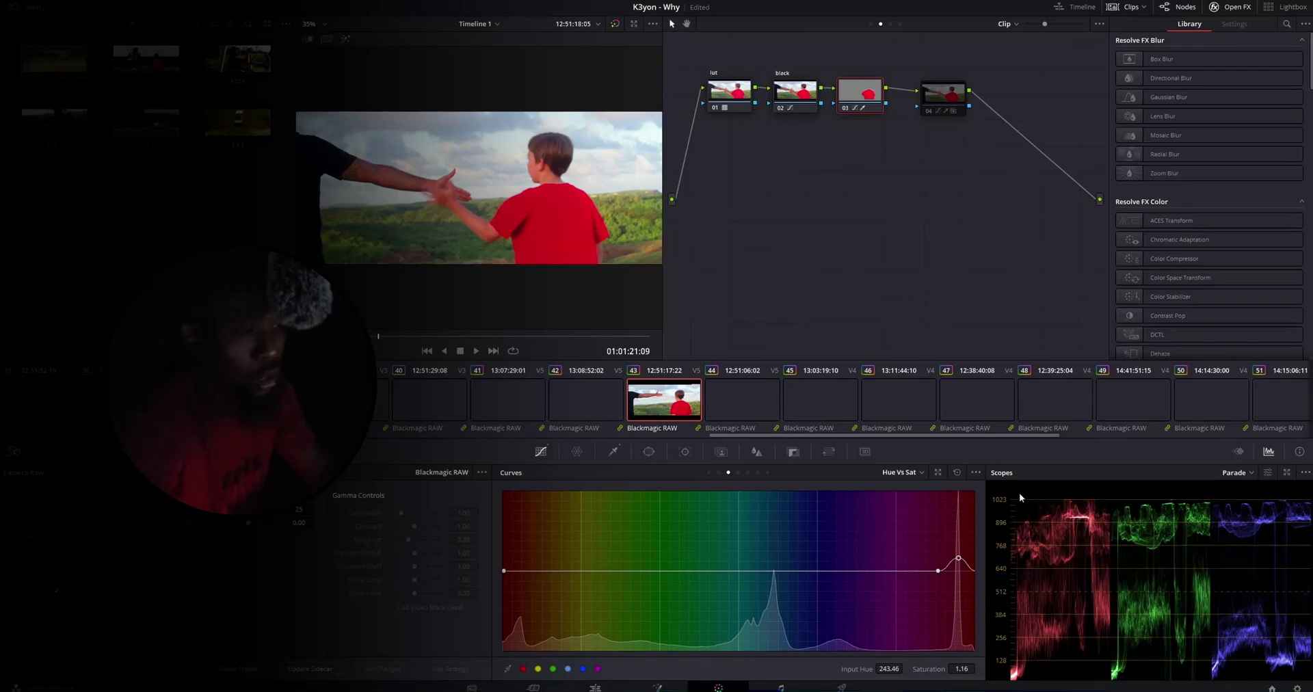
Step: Add a shadow point on the Custom curve, then nudge cyan and near-red points on Hue vs Lum
click(709, 472)
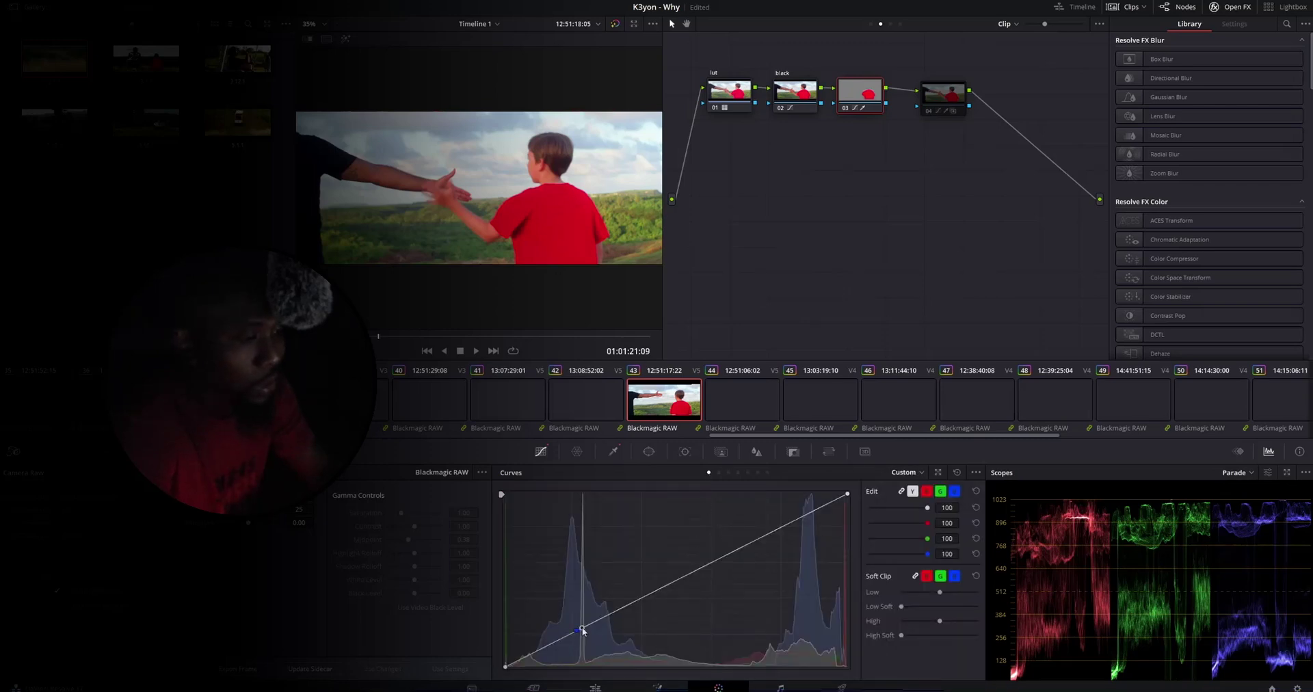
drag(581, 626, 583, 637)
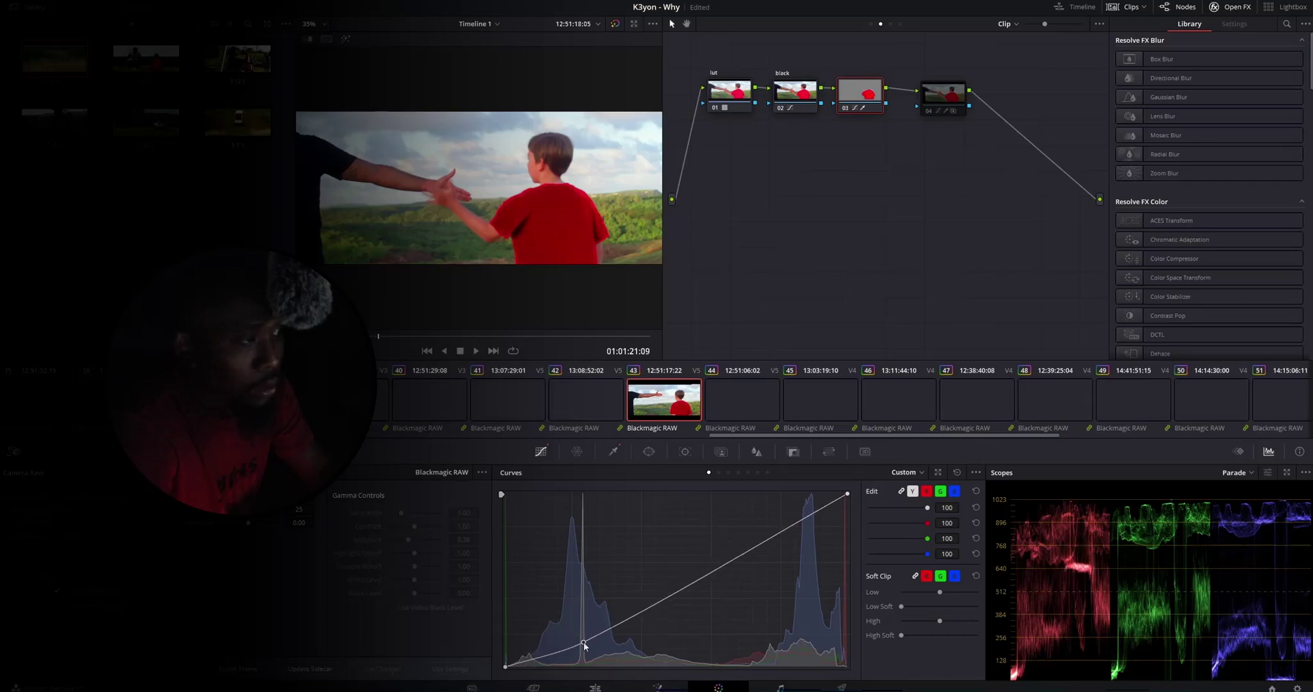
click(738, 471)
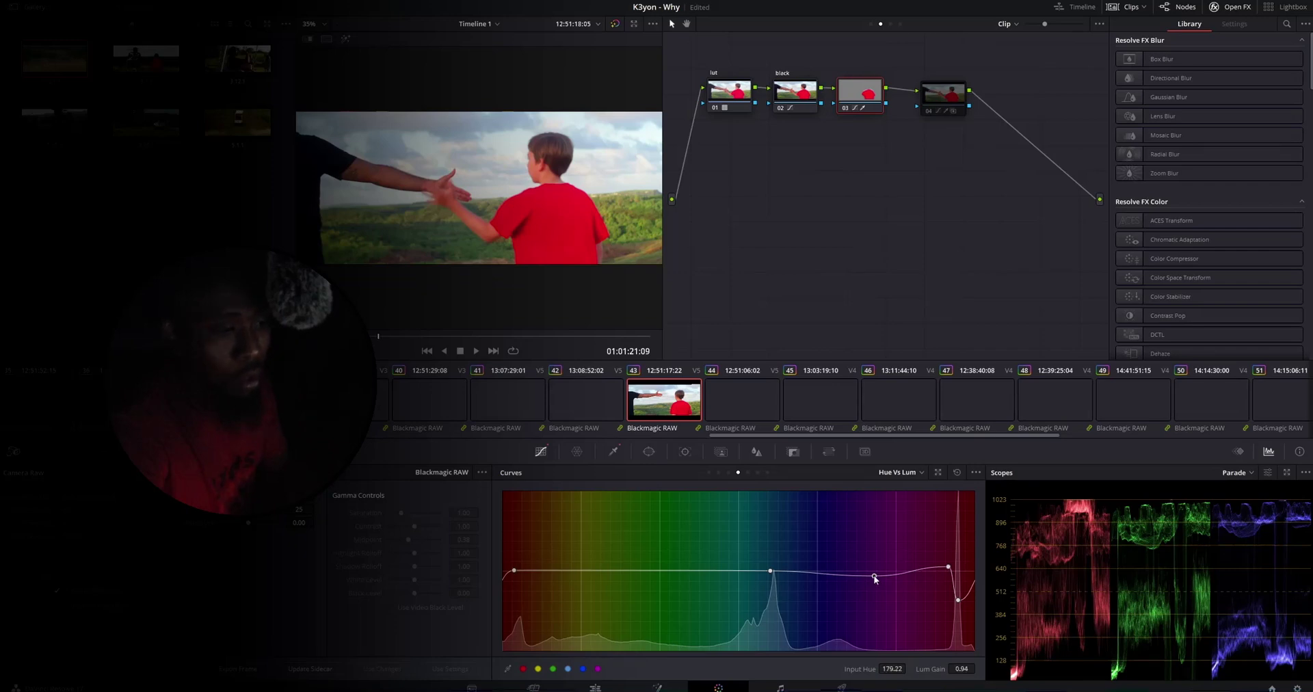
drag(876, 580, 873, 578)
drag(951, 570, 944, 571)
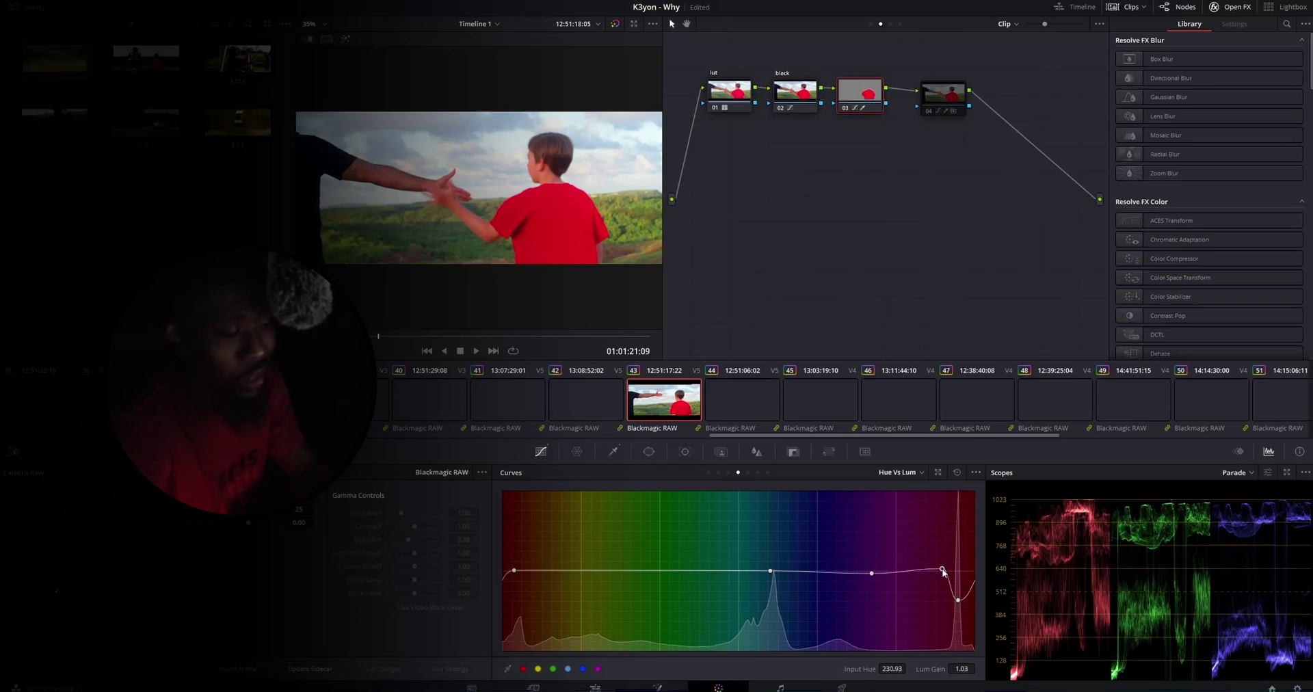
drag(944, 571, 943, 568)
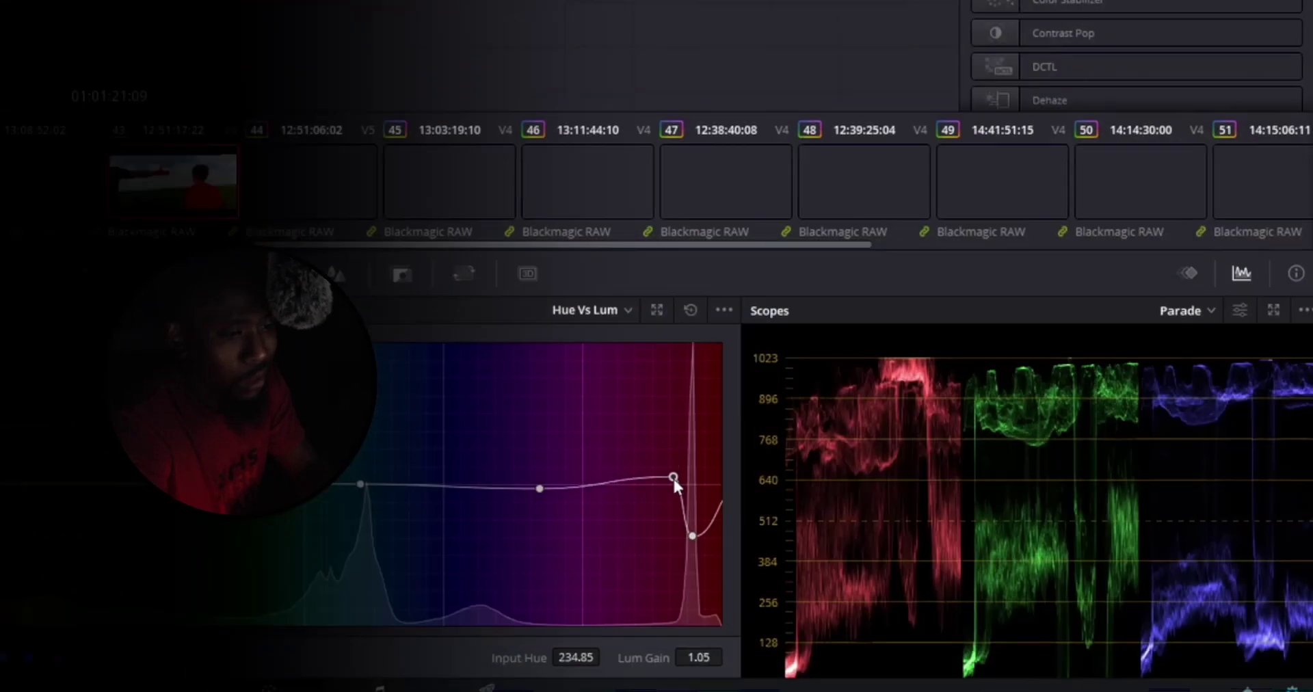
drag(672, 476, 670, 471)
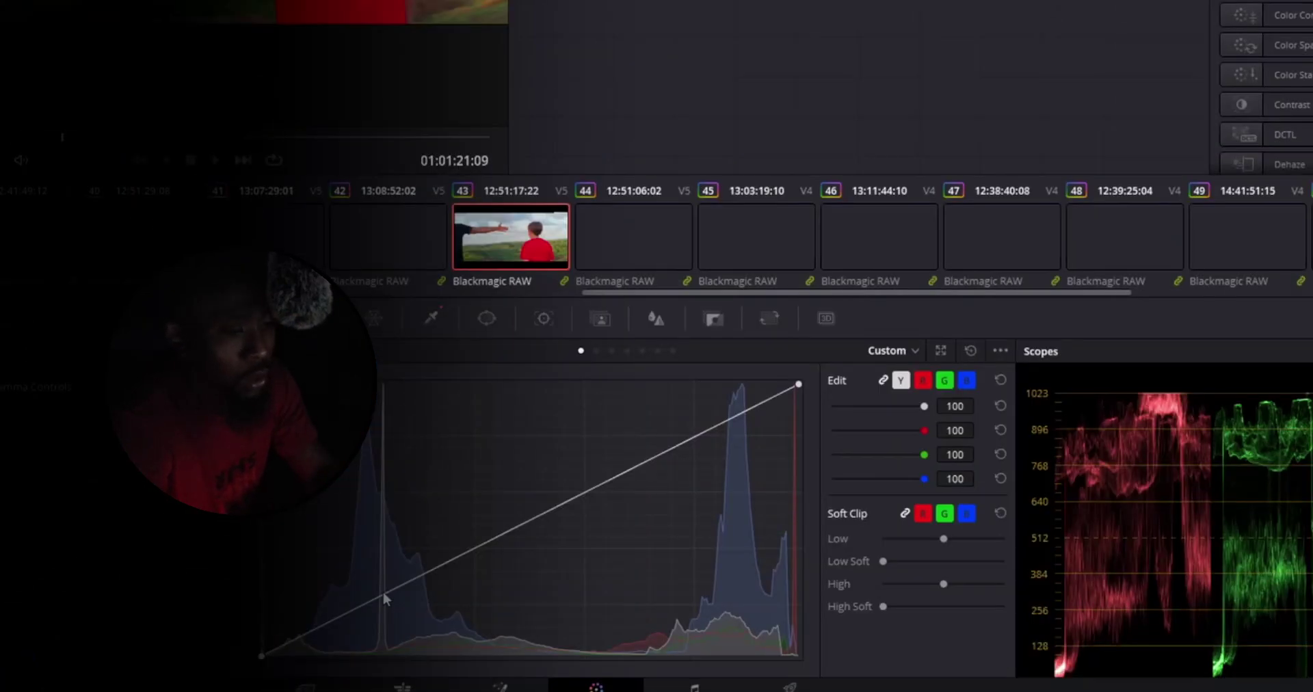
Step: Add points at the Custom curve's shadow end, nudging one to bend the lower section
click(381, 598)
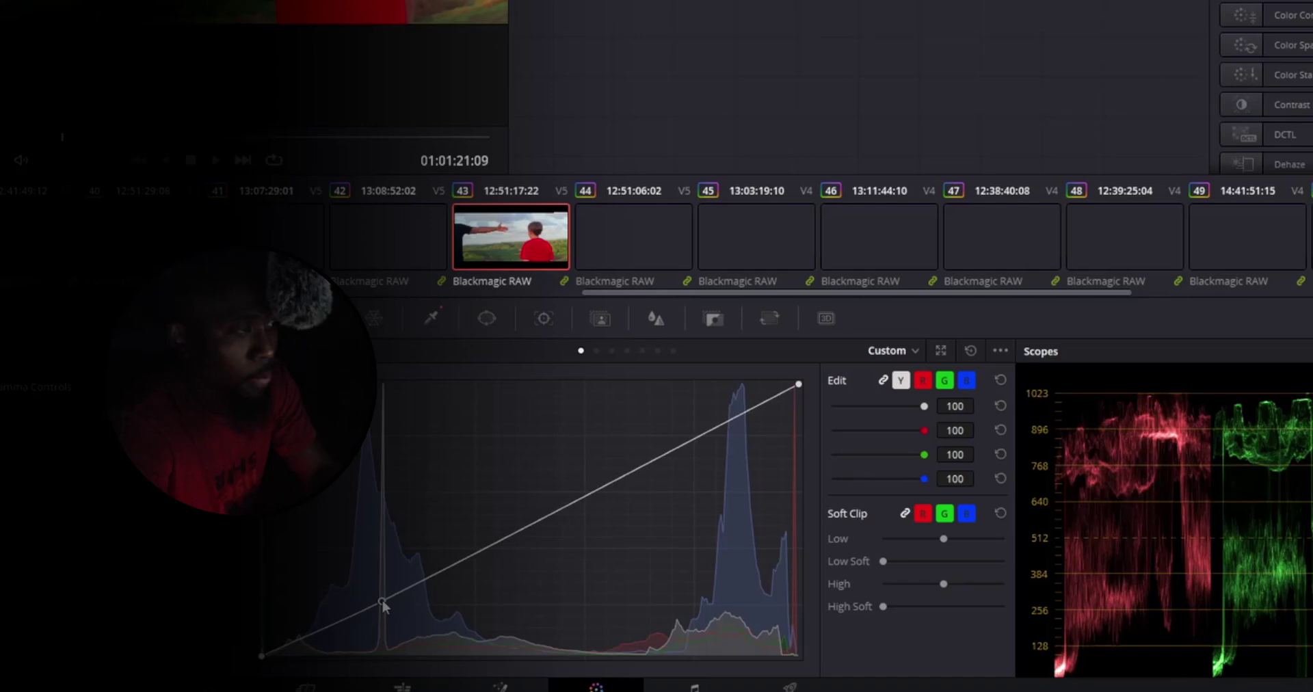
drag(381, 599, 408, 574)
click(359, 610)
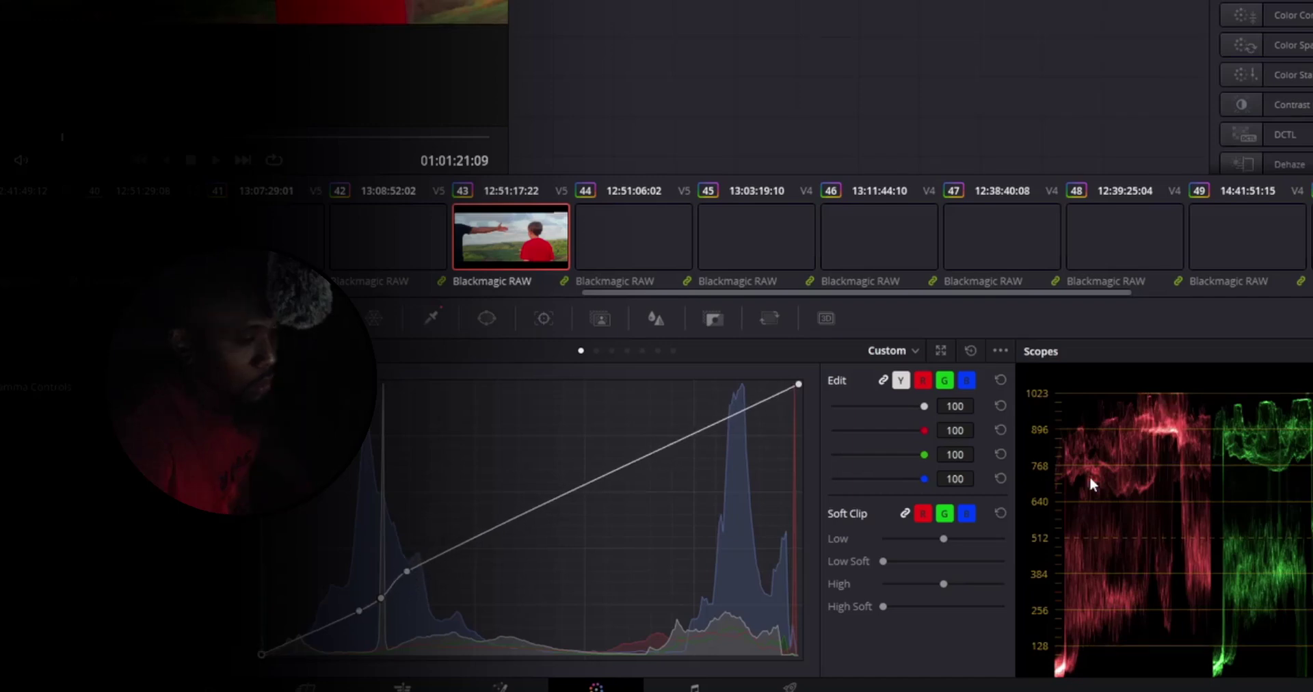